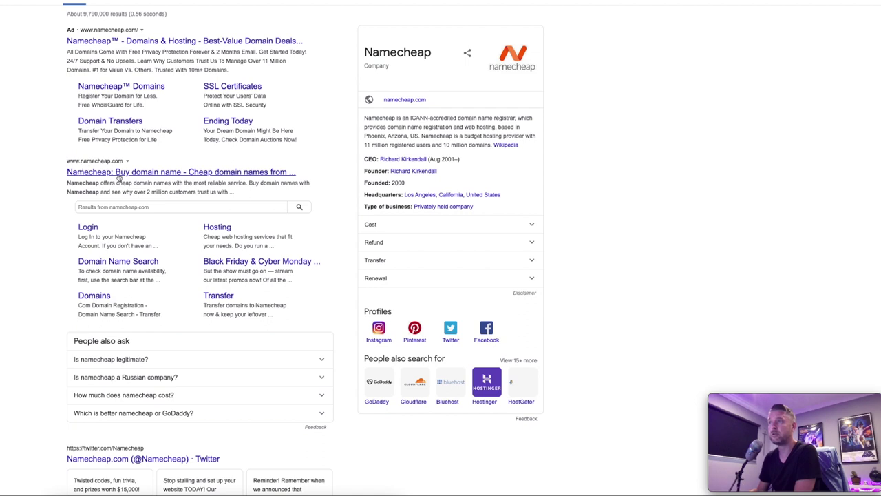
- Open Namecheap and search for digitalbytecomputing.com, which shows as registered in 2014
left_click(143, 173)
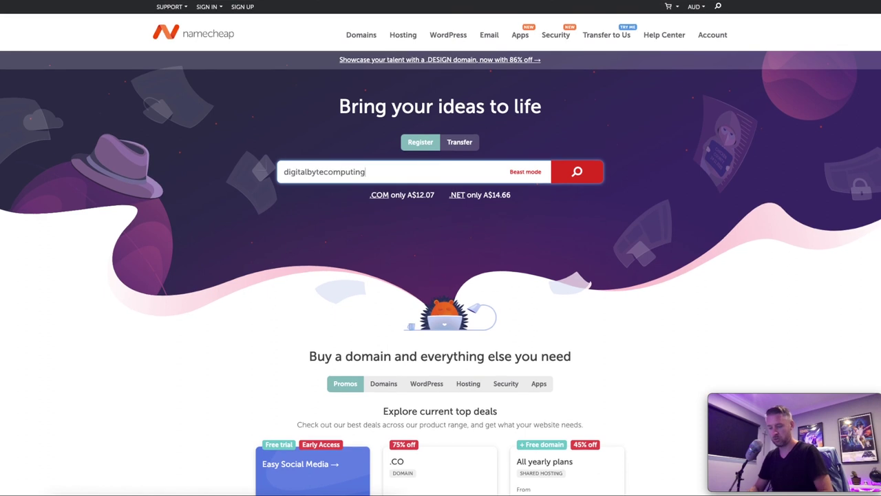
left_click(580, 171)
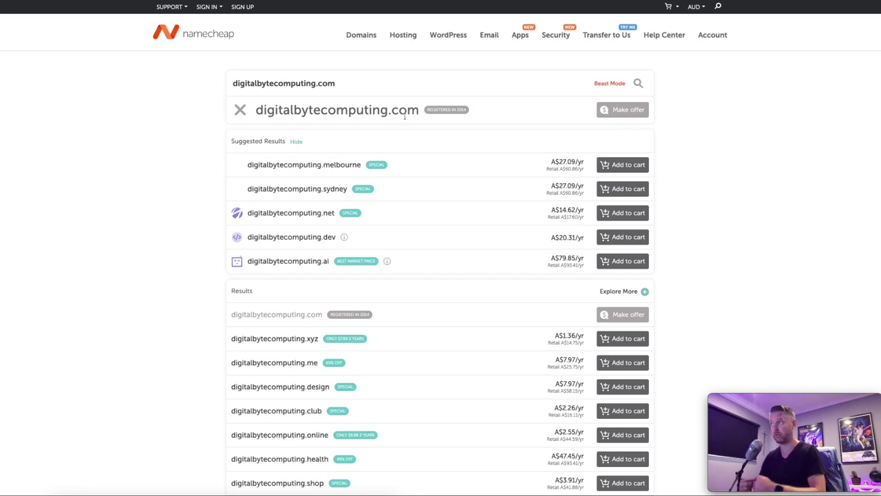
- Review the 2014 registration badge and alternative extension prices, then edit the searched name before .com
mouse_move(465, 116)
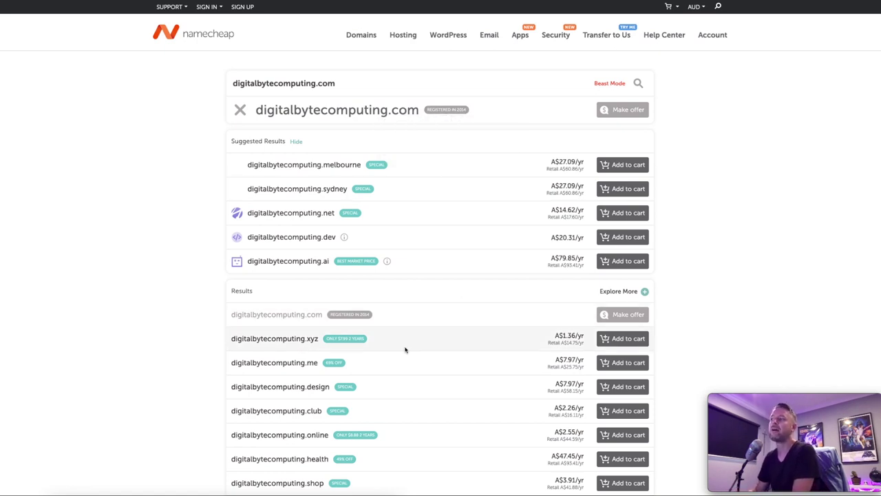
scroll(406, 365, "down", 3)
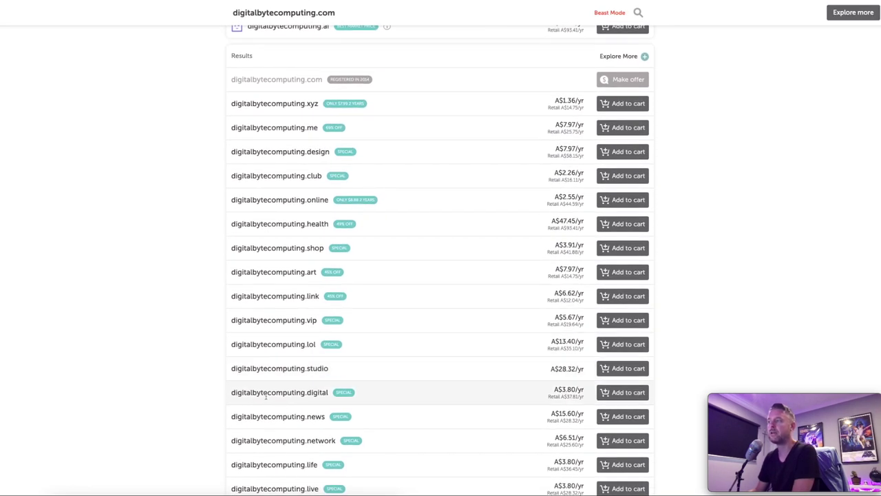
scroll(382, 417, "down", 3)
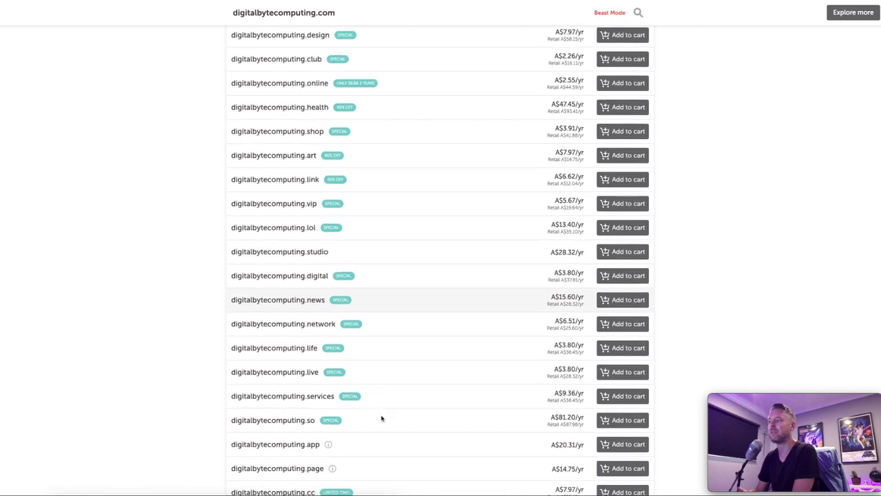
scroll(381, 417, "up", 6)
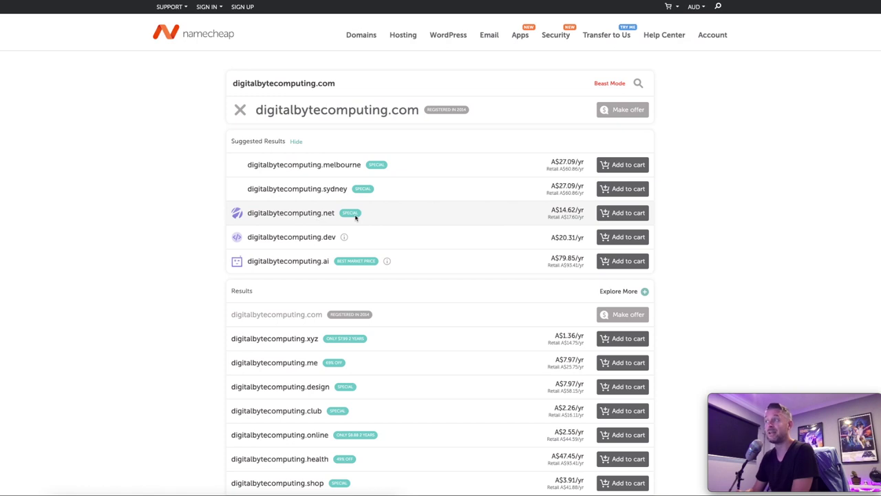
scroll(340, 219, "down", 4)
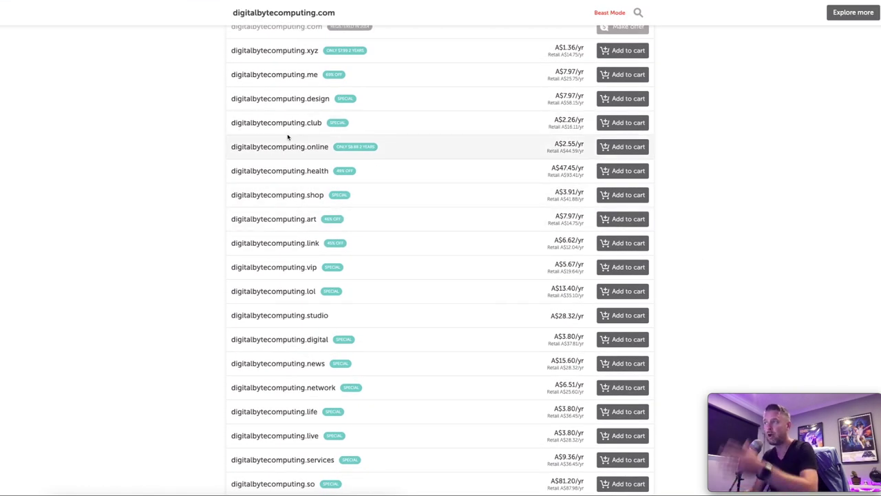
scroll(373, 171, "up", 1)
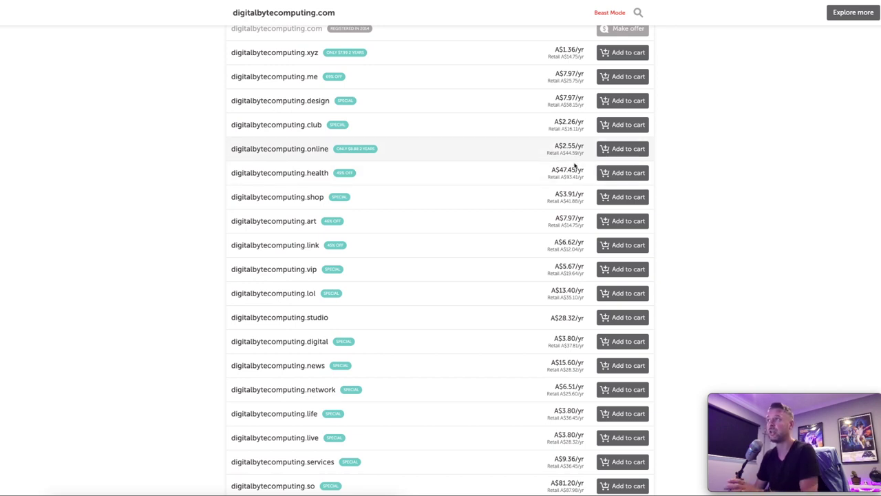
scroll(577, 155, "up", 4)
scroll(550, 220, "down", 1)
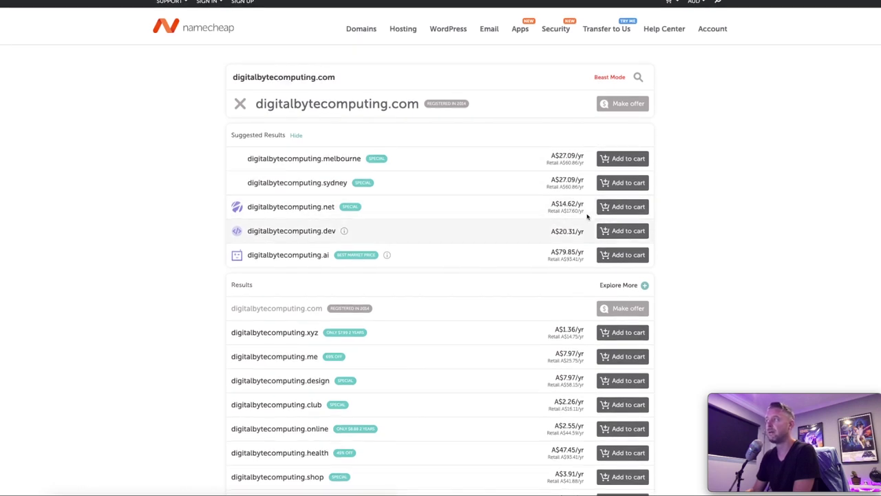
mouse_move(432, 107)
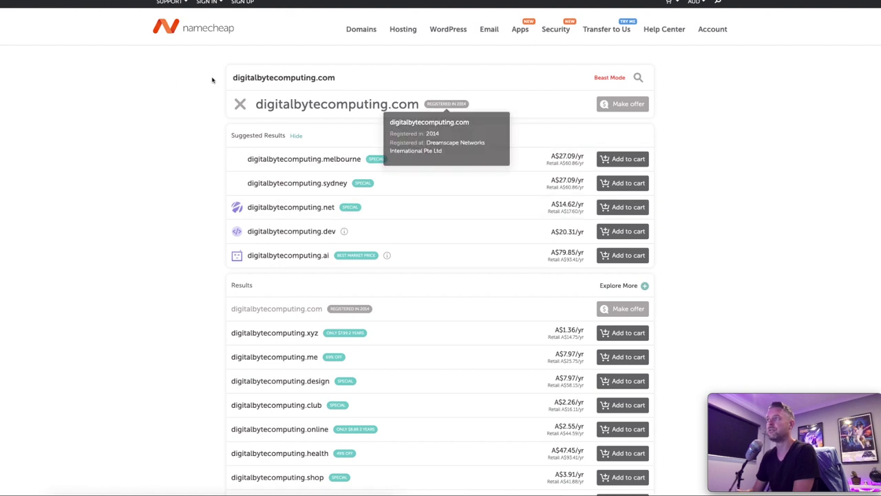
left_click(315, 78)
- Search digitalbytecomputingtwo.com, available at A$12.04/yr, and add it to the cart
type("two")
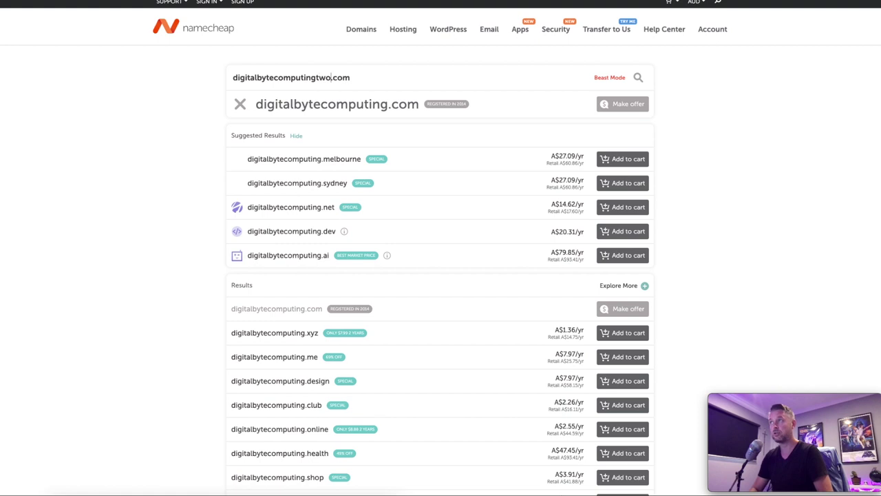
key("Return")
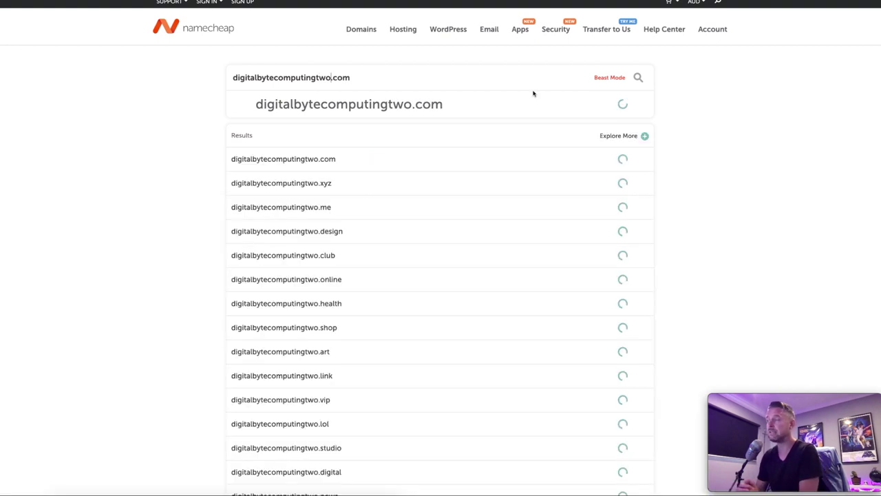
scroll(315, 149, "up", 1)
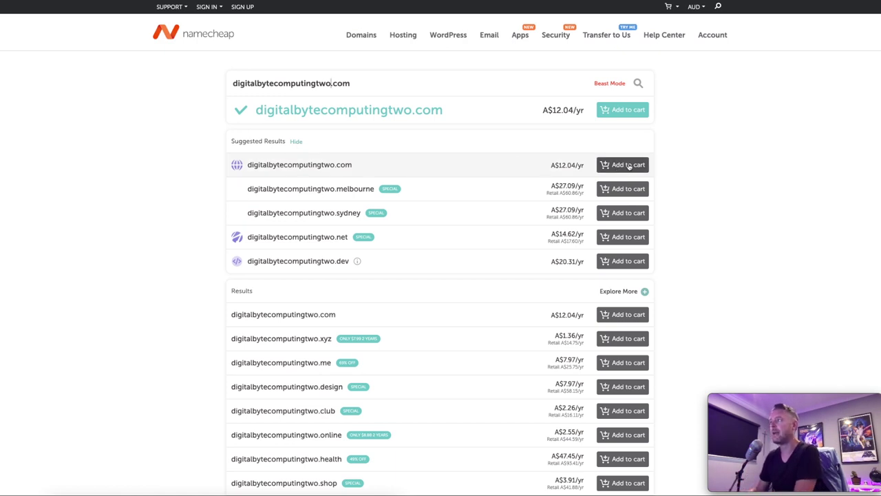
left_click(628, 166)
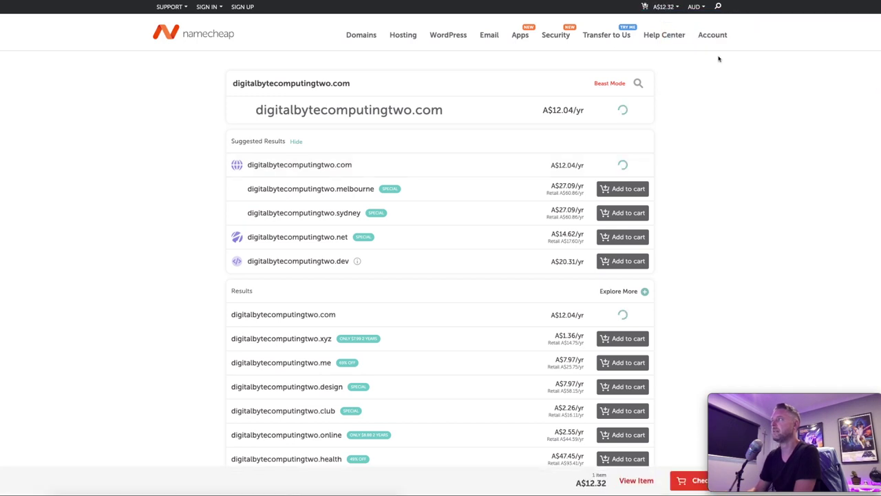
- Go to the cart page listing digitalbytecomputingtwo.com with free WhoisGuard, subtotal A$12.32
mouse_move(645, 6)
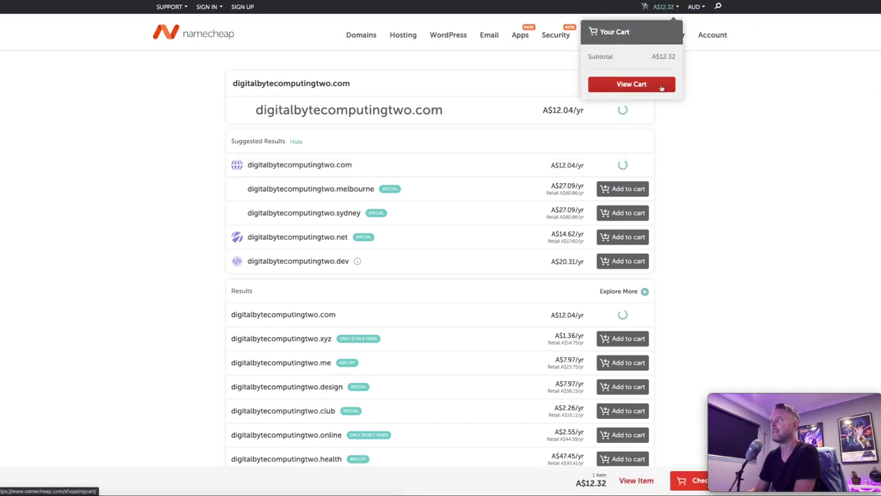
left_click(657, 87)
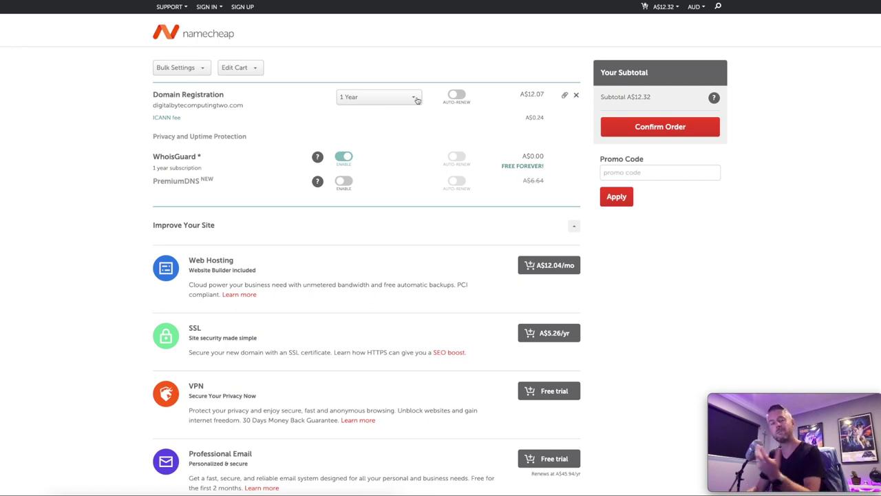
- Change the registration term to 5 Years at A$60.37, making the subtotal A$61.60
left_click(417, 101)
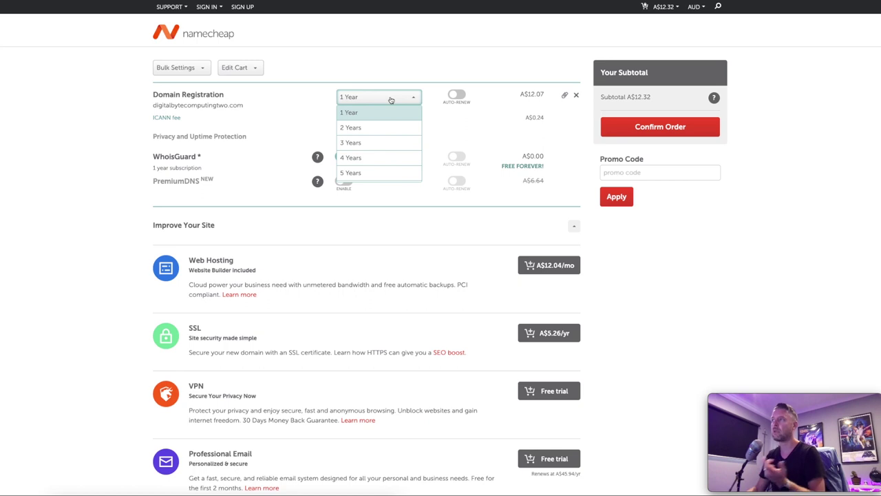
left_click(369, 178)
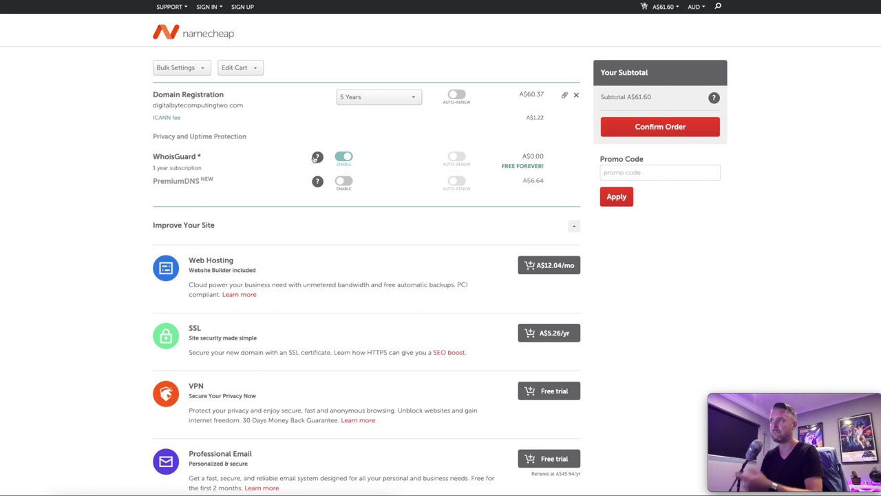
- Read the WhoisGuard and PremiumDNS info boxes beside the domain in the cart
mouse_move(317, 157)
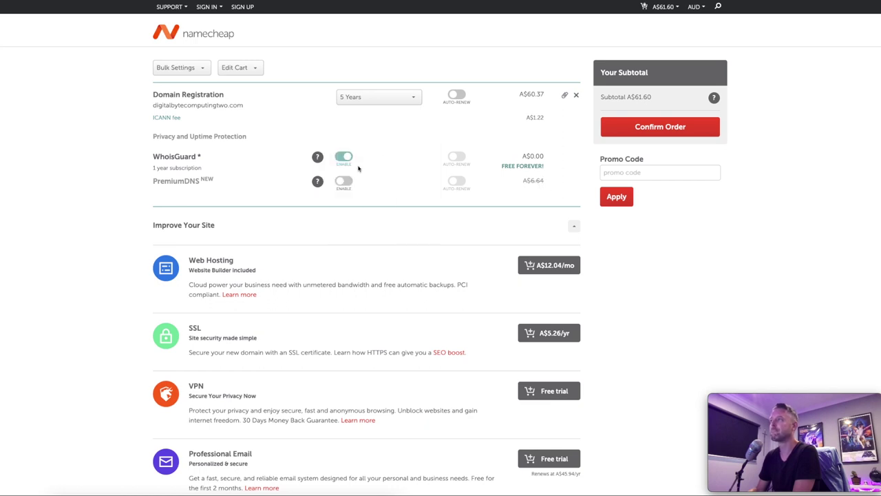
mouse_move(319, 182)
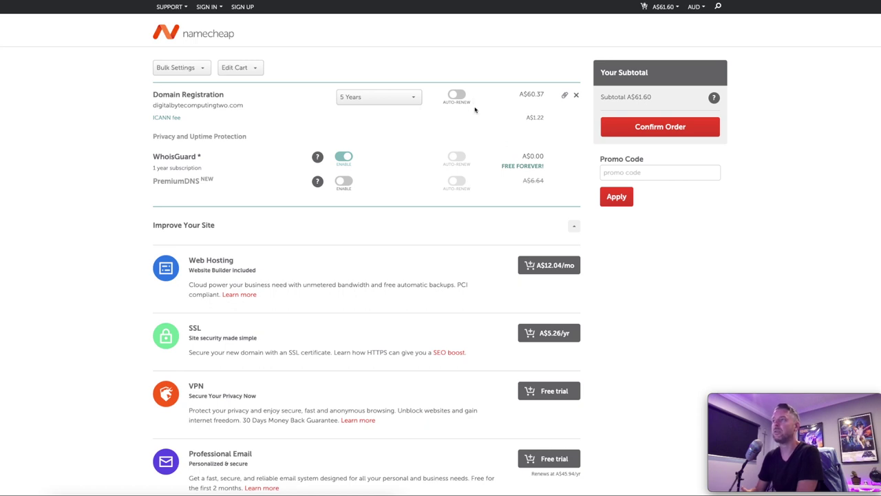
left_click(458, 96)
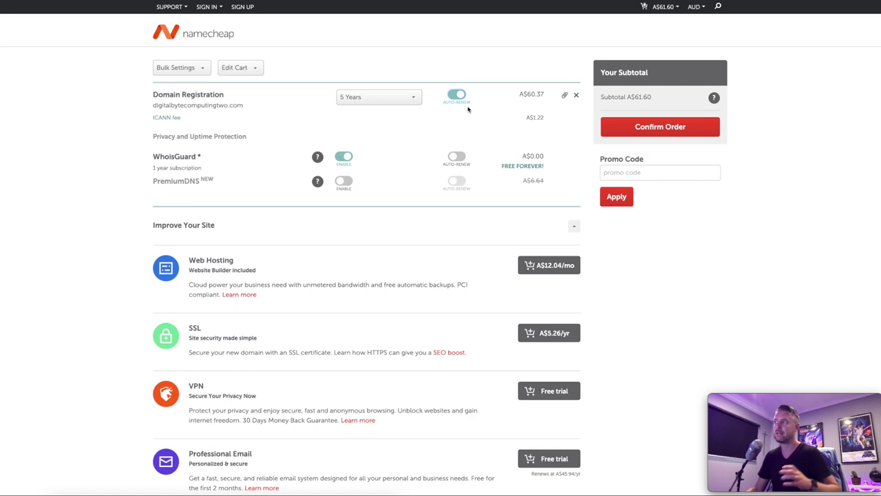
left_click(358, 101)
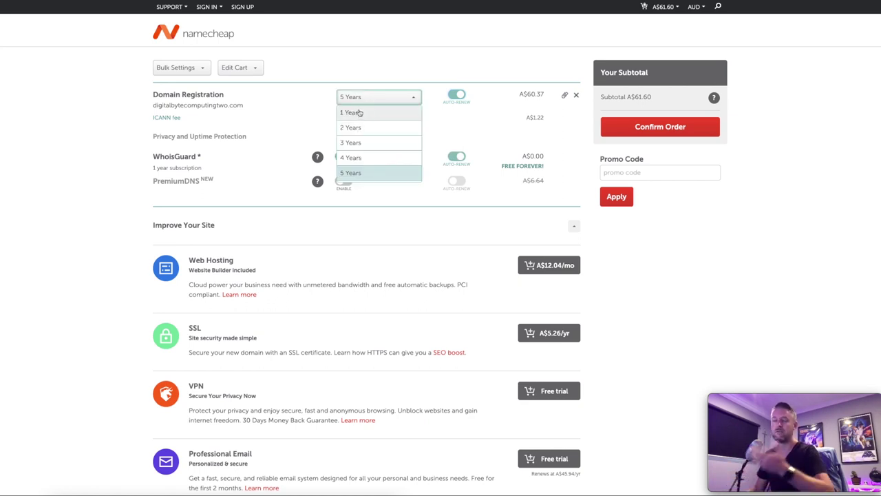
left_click(311, 121)
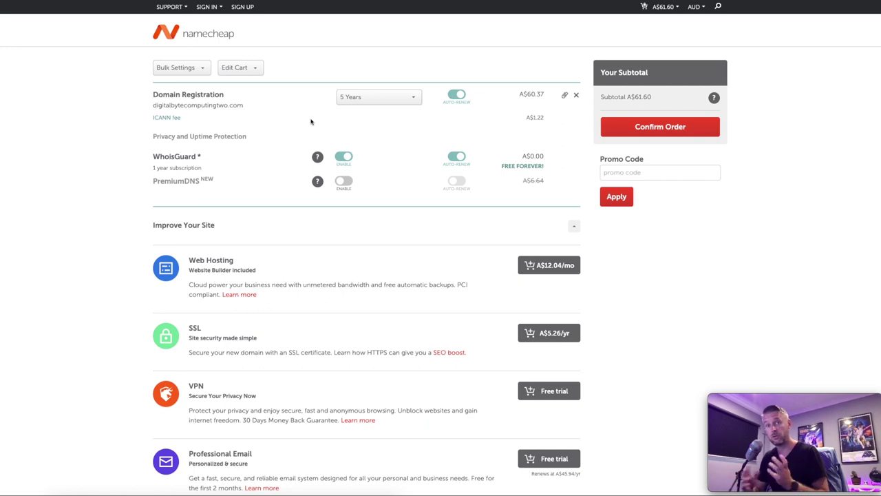
left_click(459, 99)
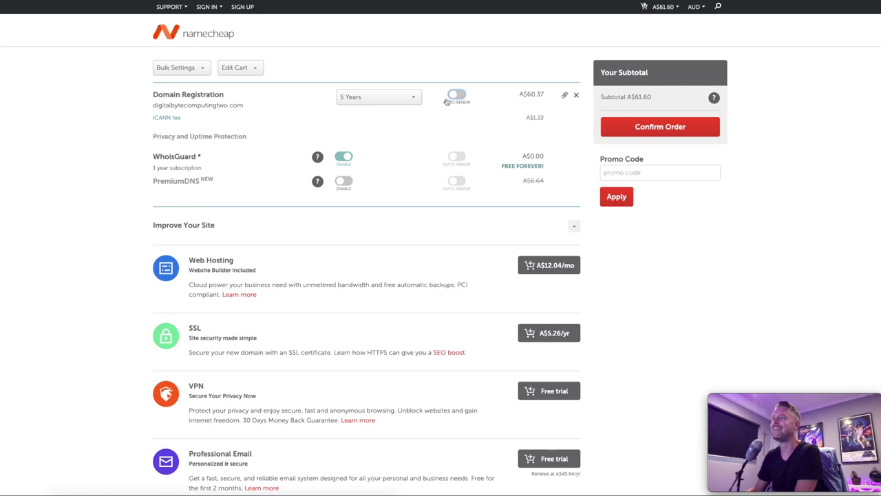
scroll(426, 116, "down", 2)
scroll(426, 116, "down", 1)
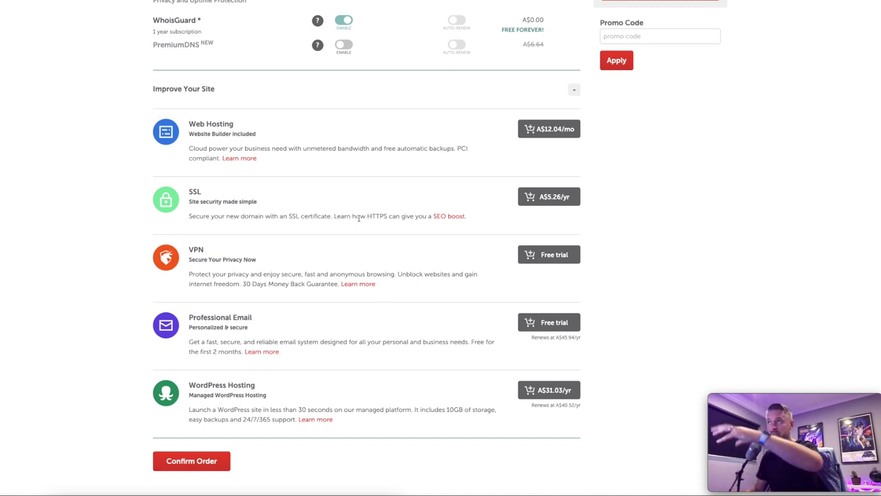
scroll(369, 233, "up", 2)
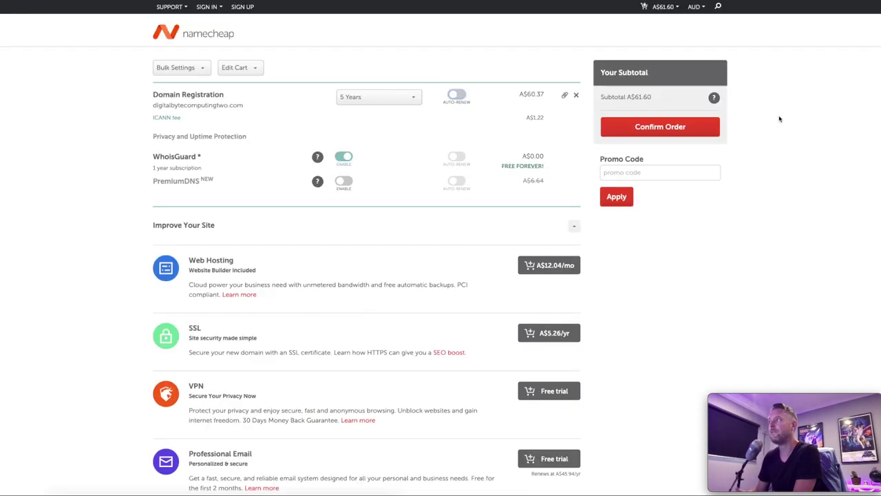
- Confirm the order and continue through the Account, Whois contact and Billing checkout steps
left_click(660, 127)
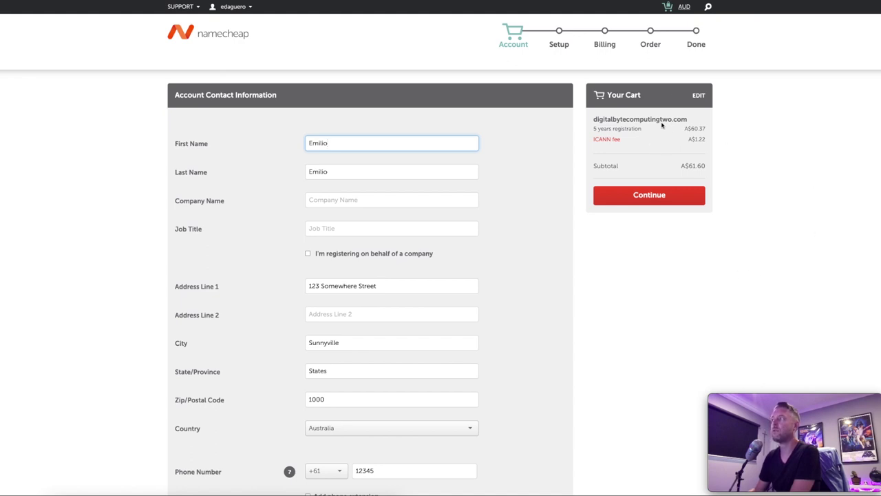
left_click(662, 197)
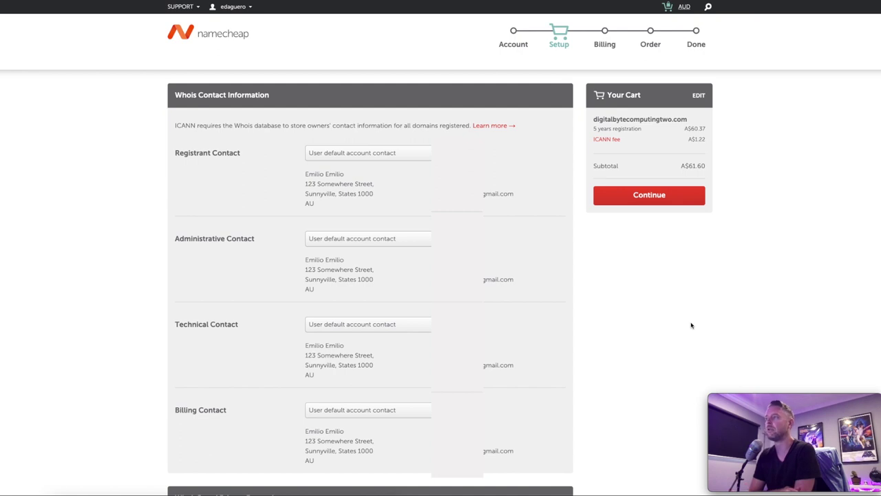
left_click(649, 194)
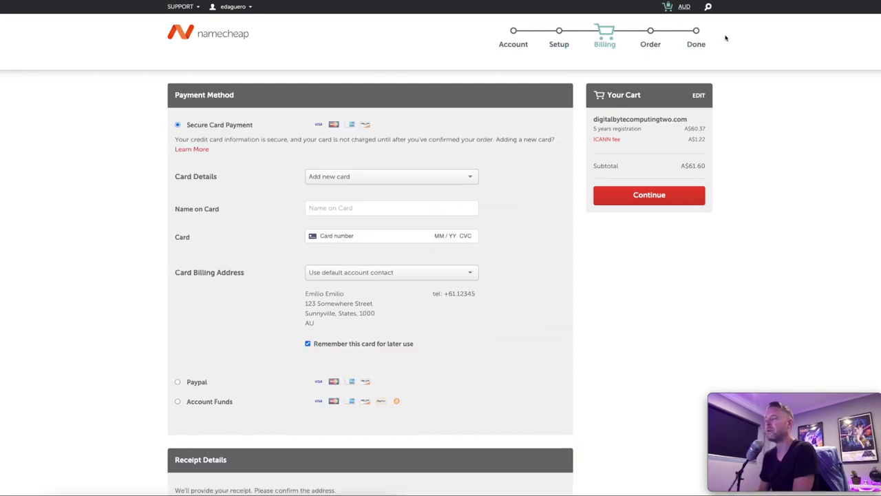
scroll(313, 199, "down", 10)
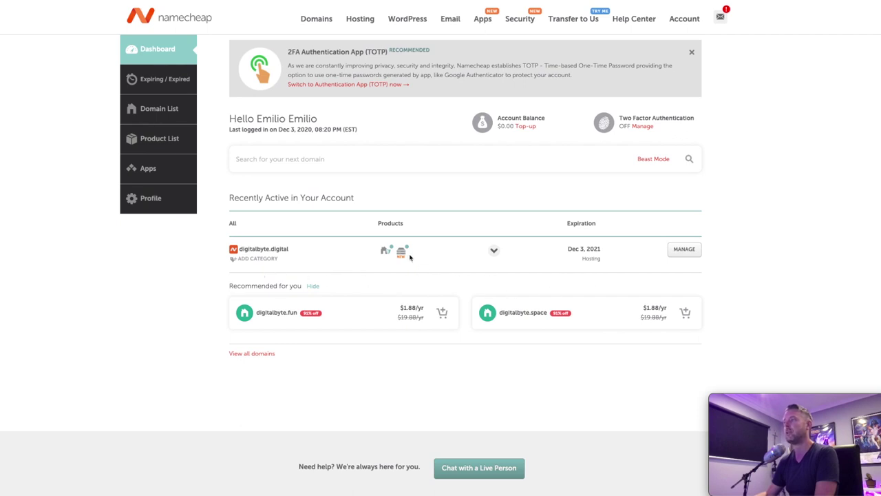
- Inspect the digitalbyte.digital product icons and open its Manage details
mouse_move(385, 252)
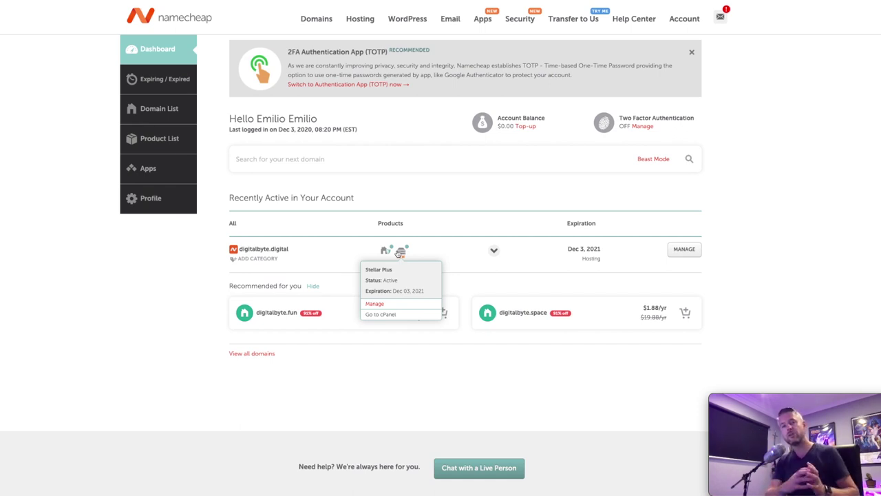
left_click(684, 248)
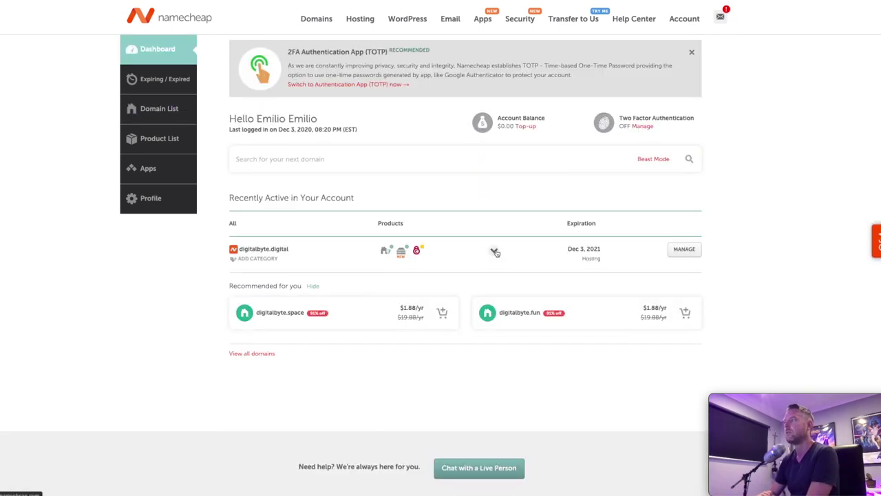
left_click(494, 252)
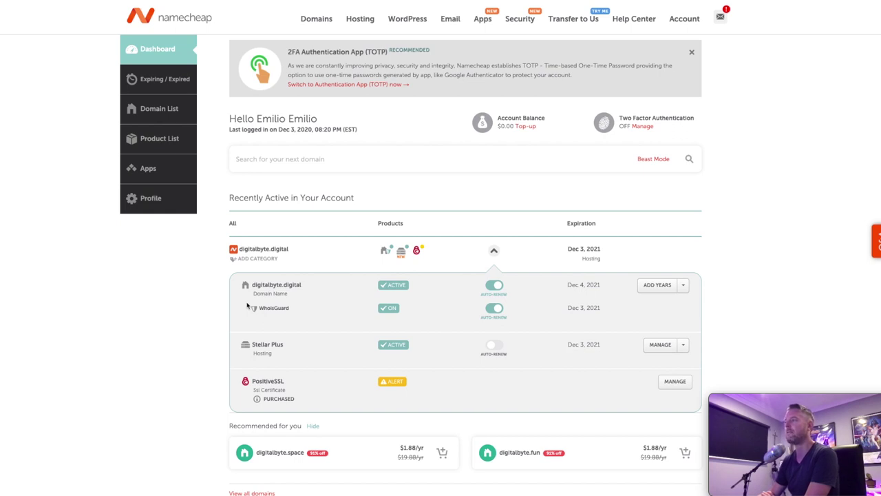
left_click(493, 250)
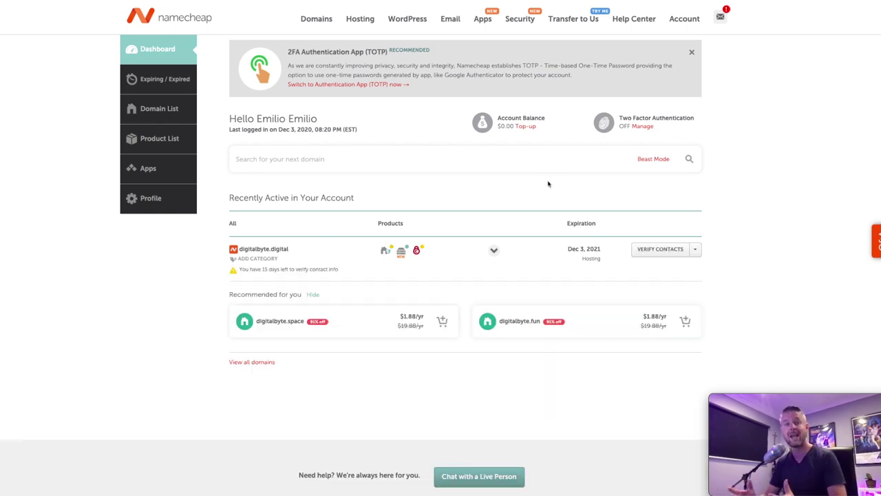